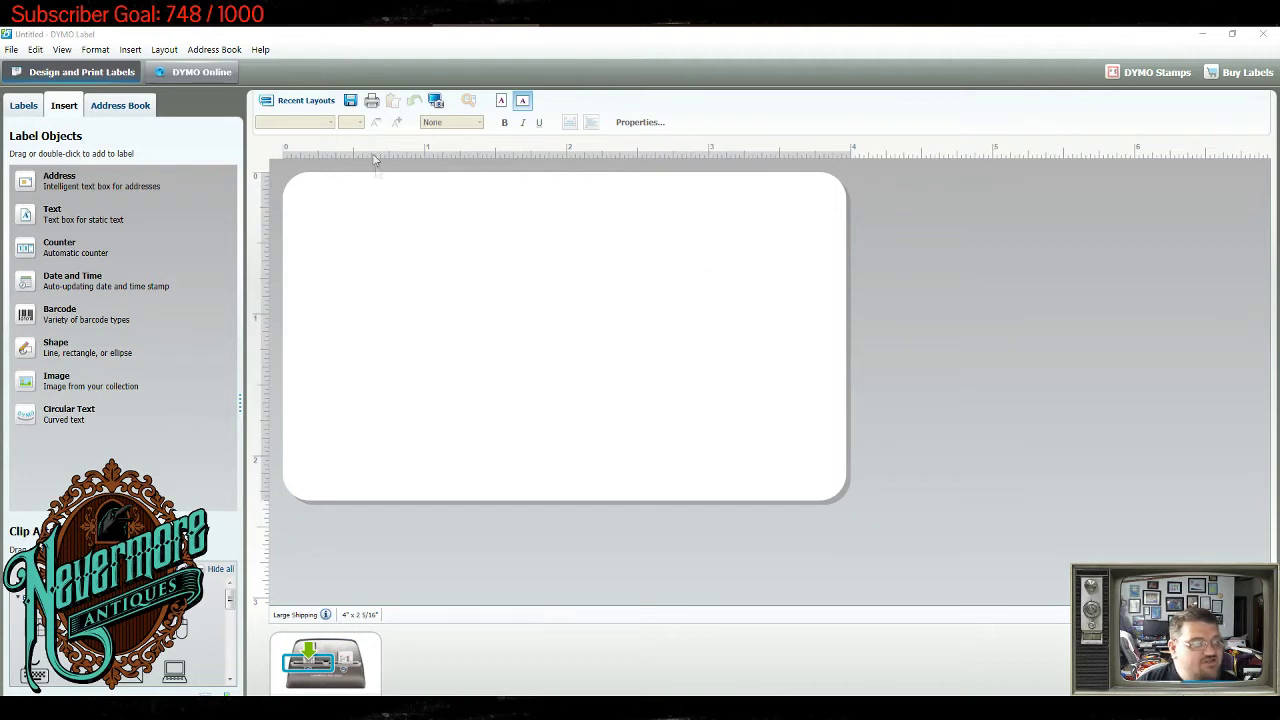
# Show the Label Types list beside the blank Large Shipping label
pyautogui.click(23, 108)
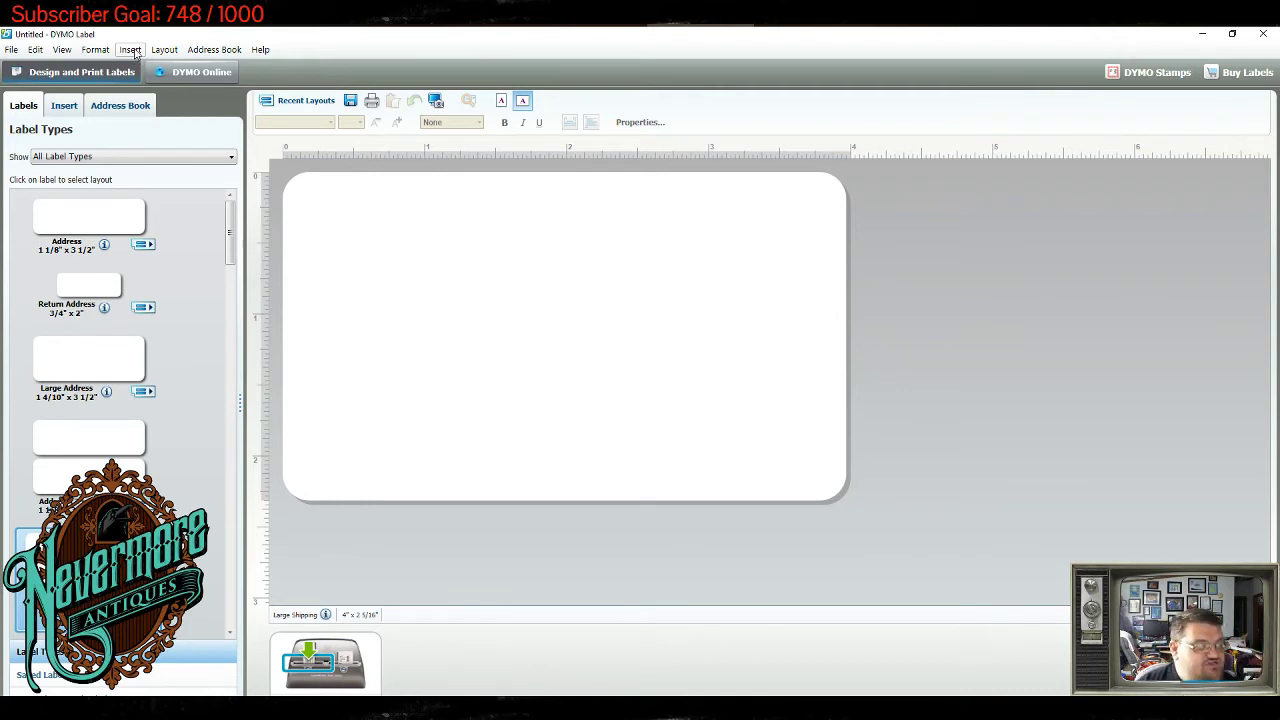
# Insert a centre-aligned image object sourced from the Nevermore Antiques business-card image file
pyautogui.click(130, 50)
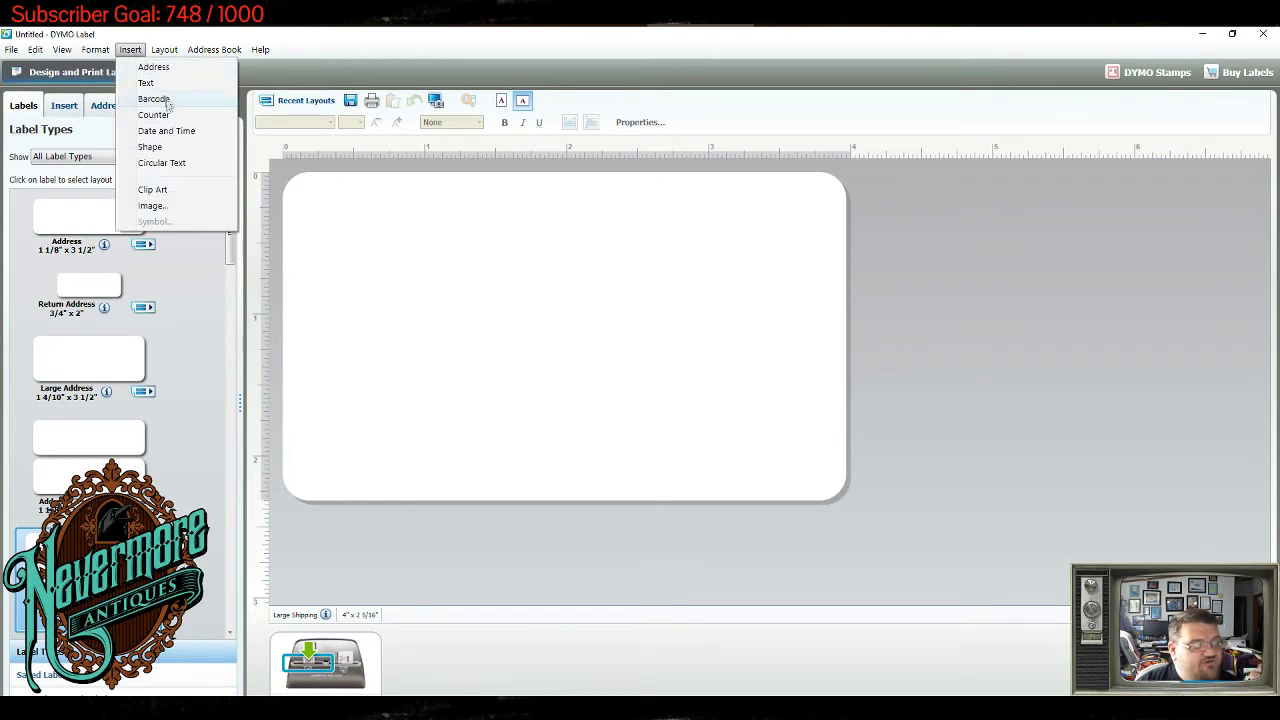
pyautogui.click(152, 206)
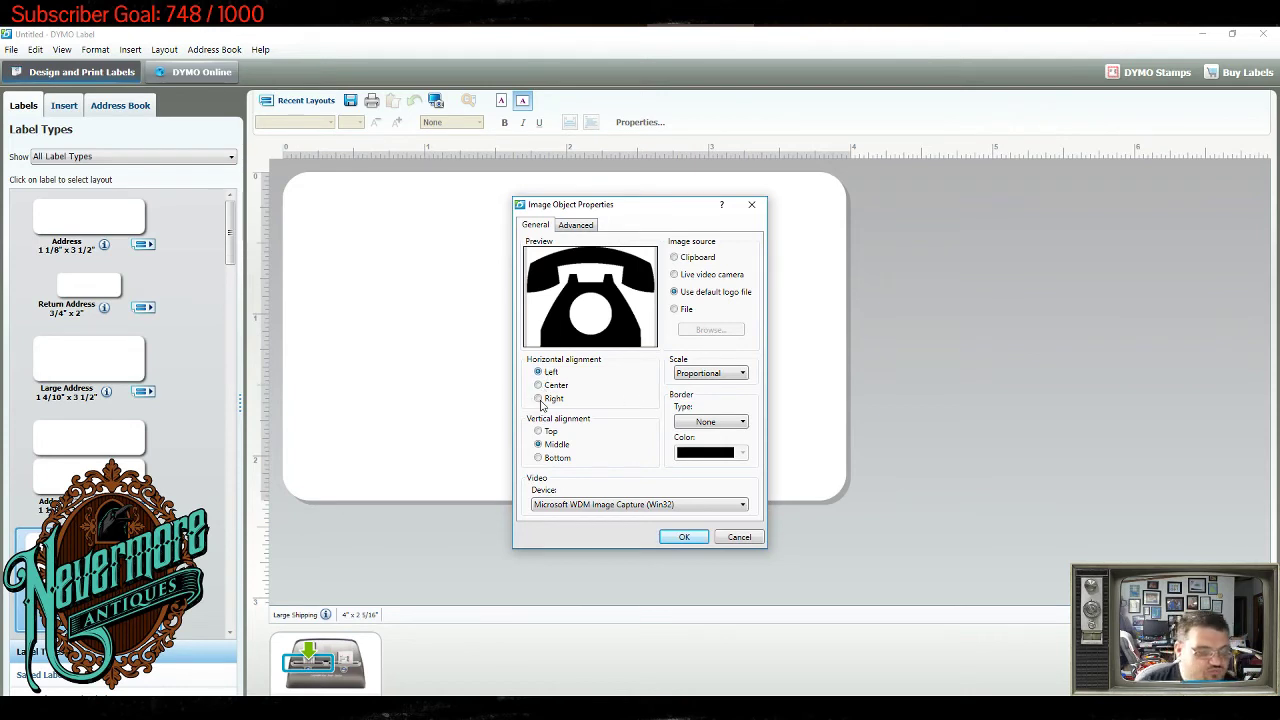
pyautogui.click(538, 398)
pyautogui.click(538, 385)
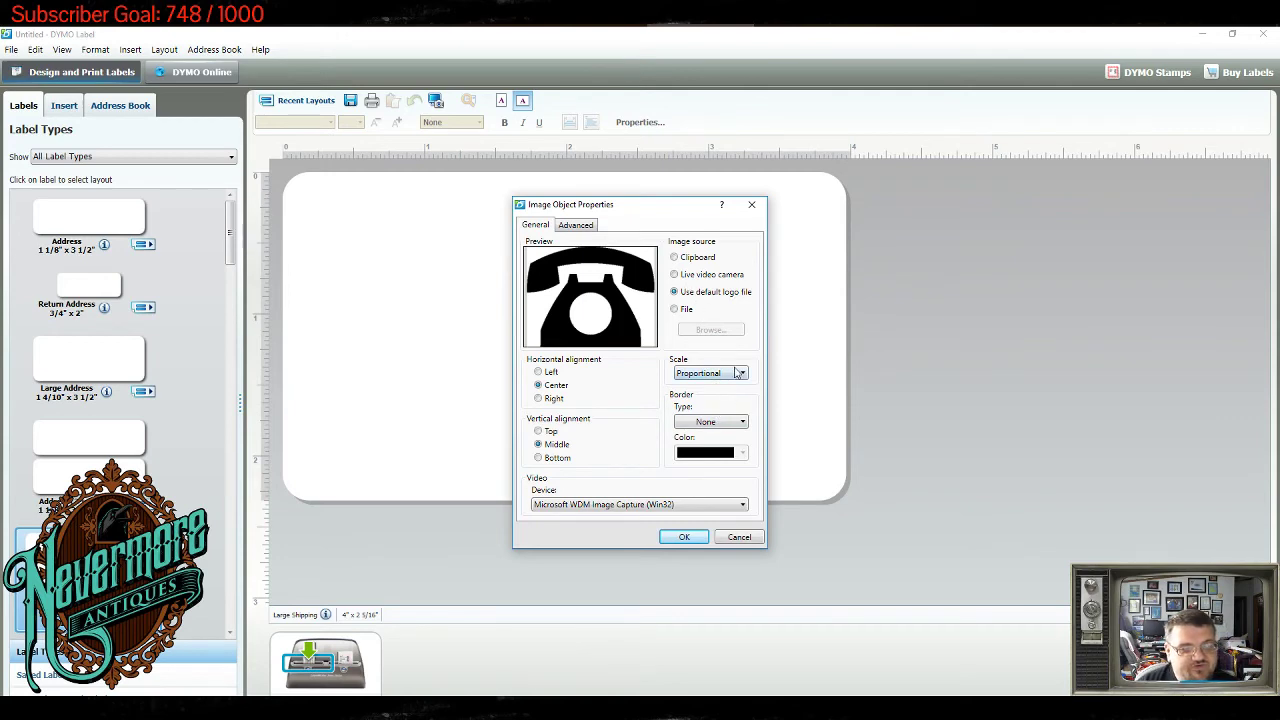
pyautogui.click(674, 309)
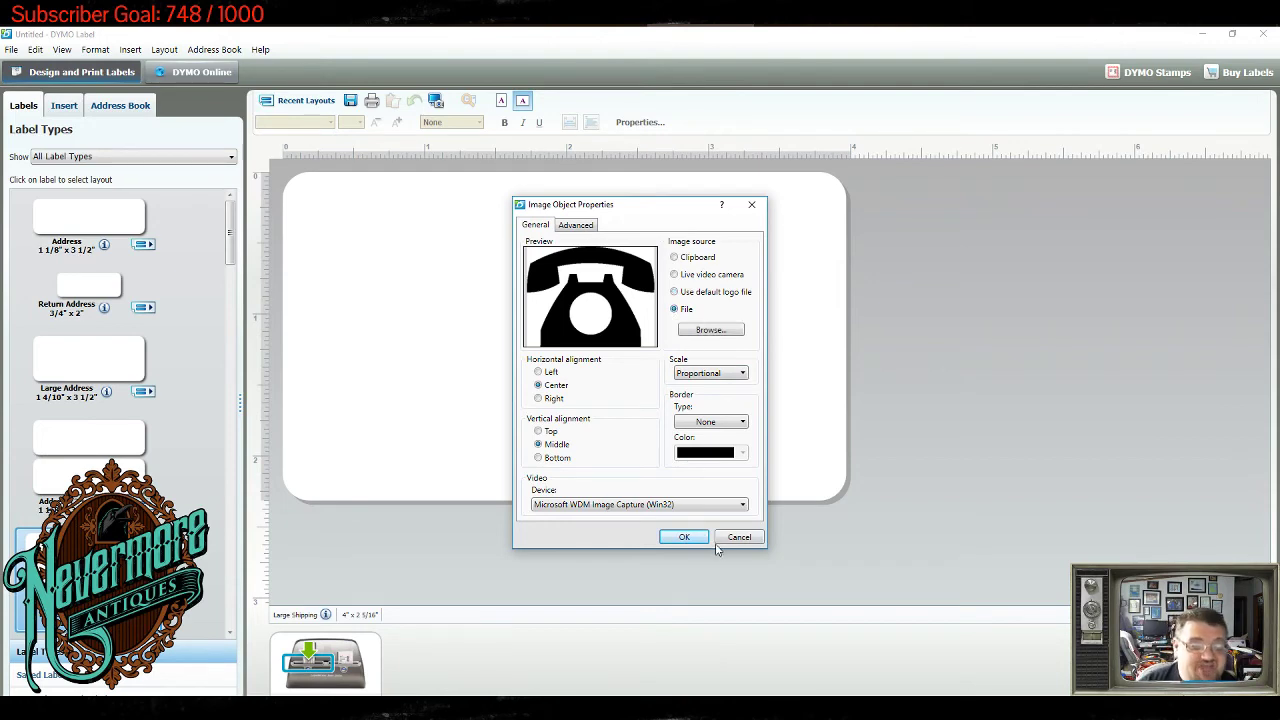
pyautogui.click(711, 330)
pyautogui.doubleClick(700, 425)
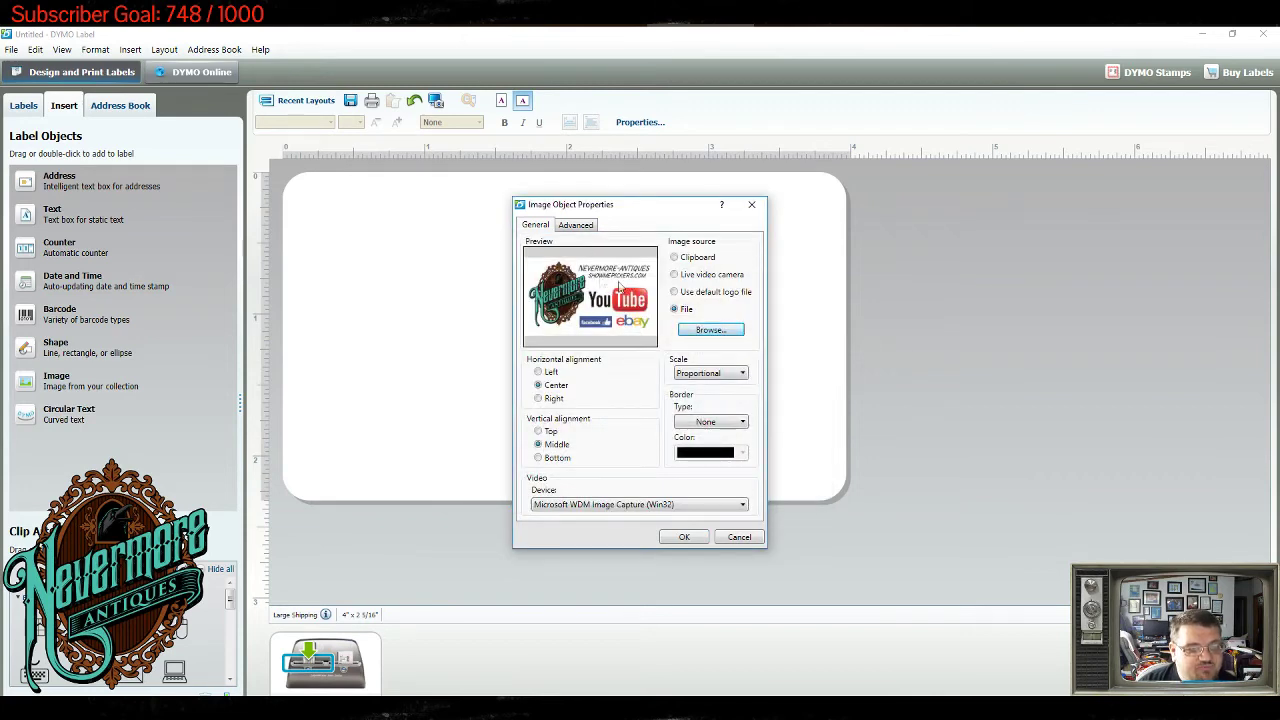
# Place the Nevermore Antiques logo image and resize it to fill the whole shipping label
pyautogui.click(688, 537)
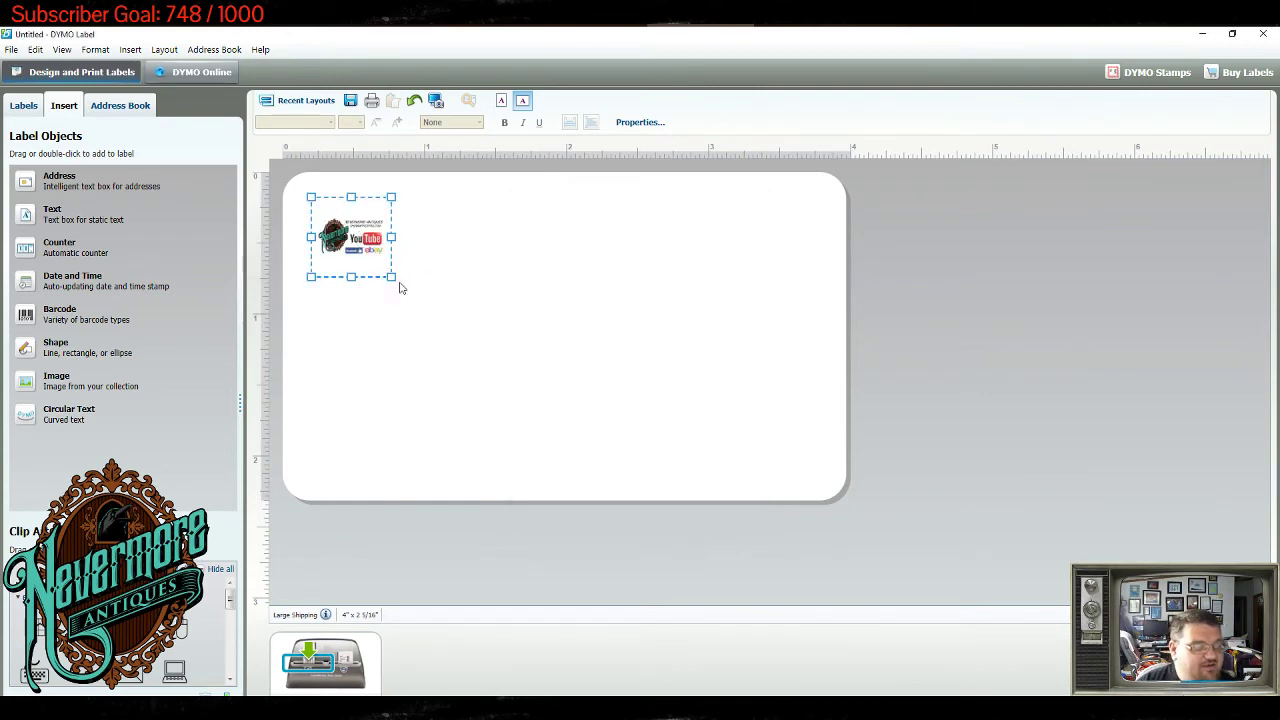
pyautogui.moveTo(392, 277); pyautogui.dragTo(505, 395)
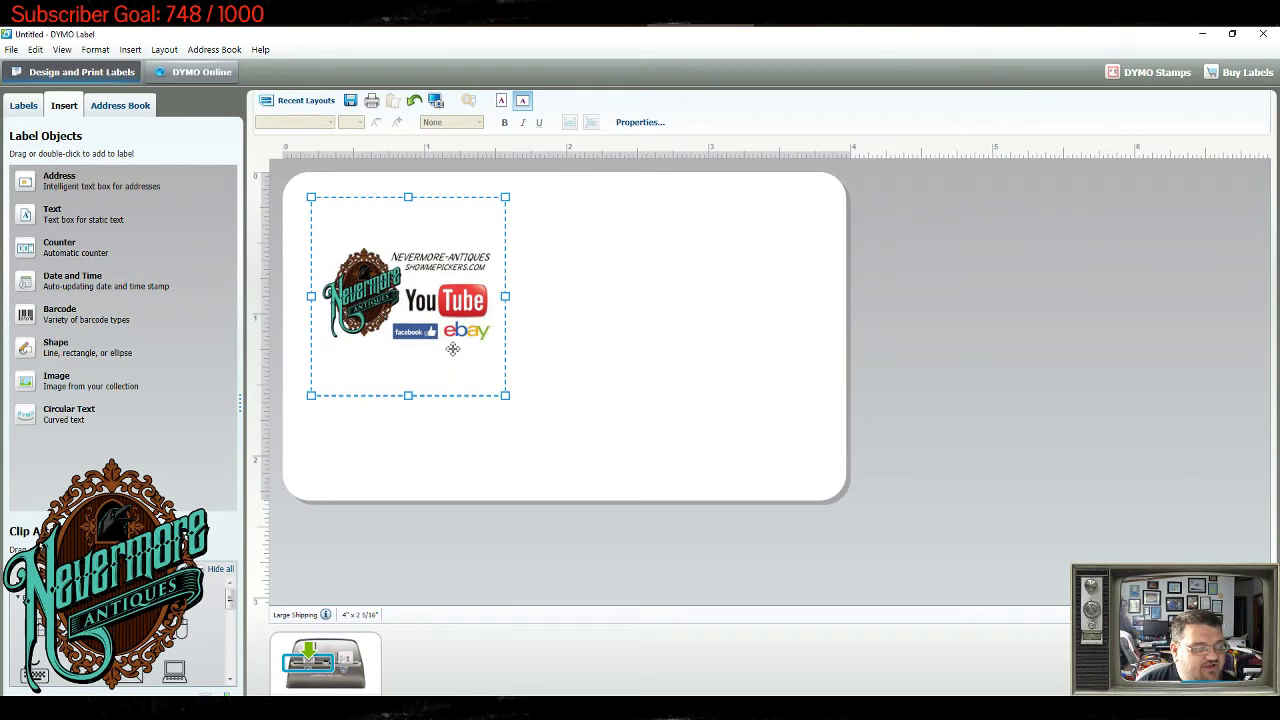
pyautogui.moveTo(467, 279); pyautogui.dragTo(467, 255)
pyautogui.click(571, 257)
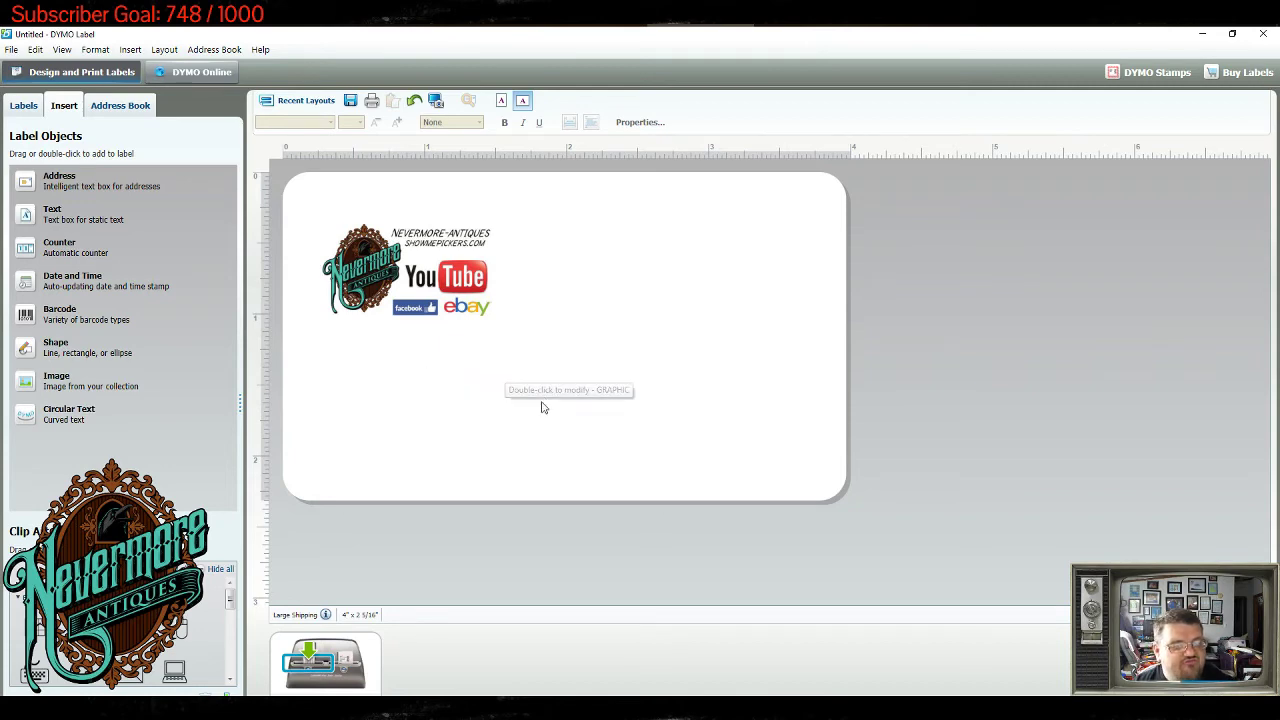
pyautogui.click(405, 280)
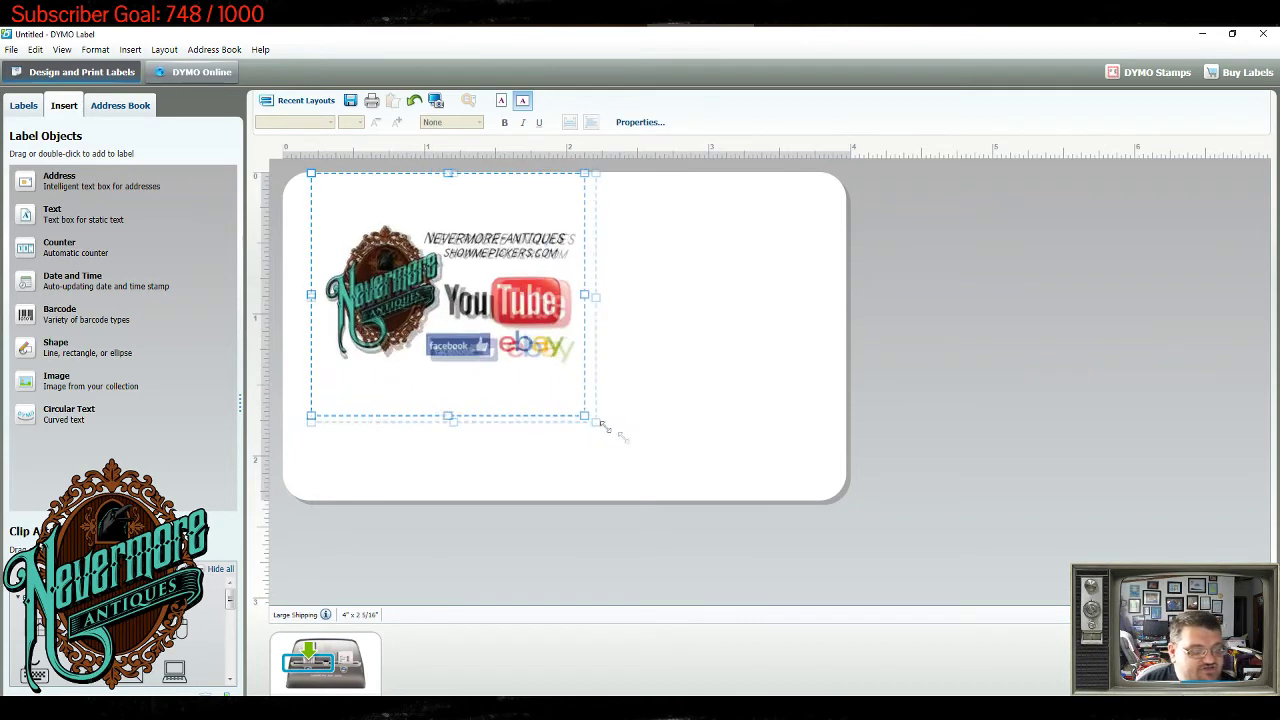
pyautogui.moveTo(505, 371); pyautogui.dragTo(845, 489)
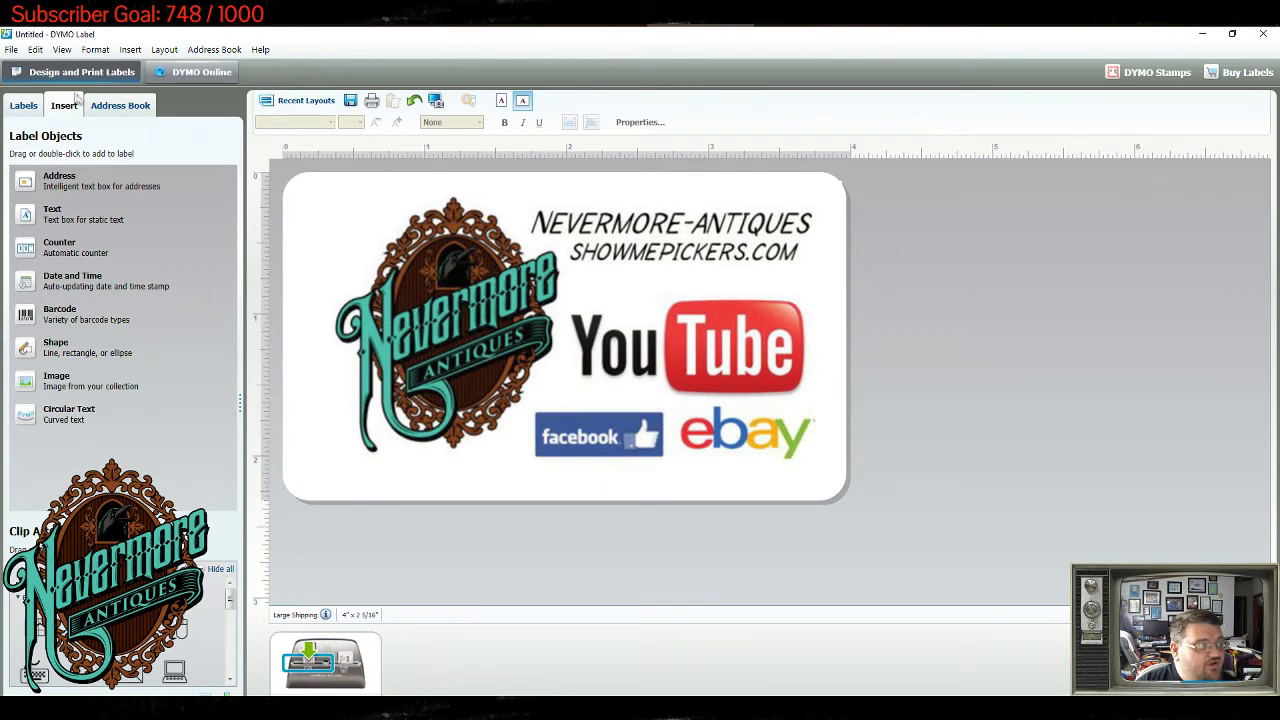
pyautogui.click(11, 50)
pyautogui.click(41, 99)
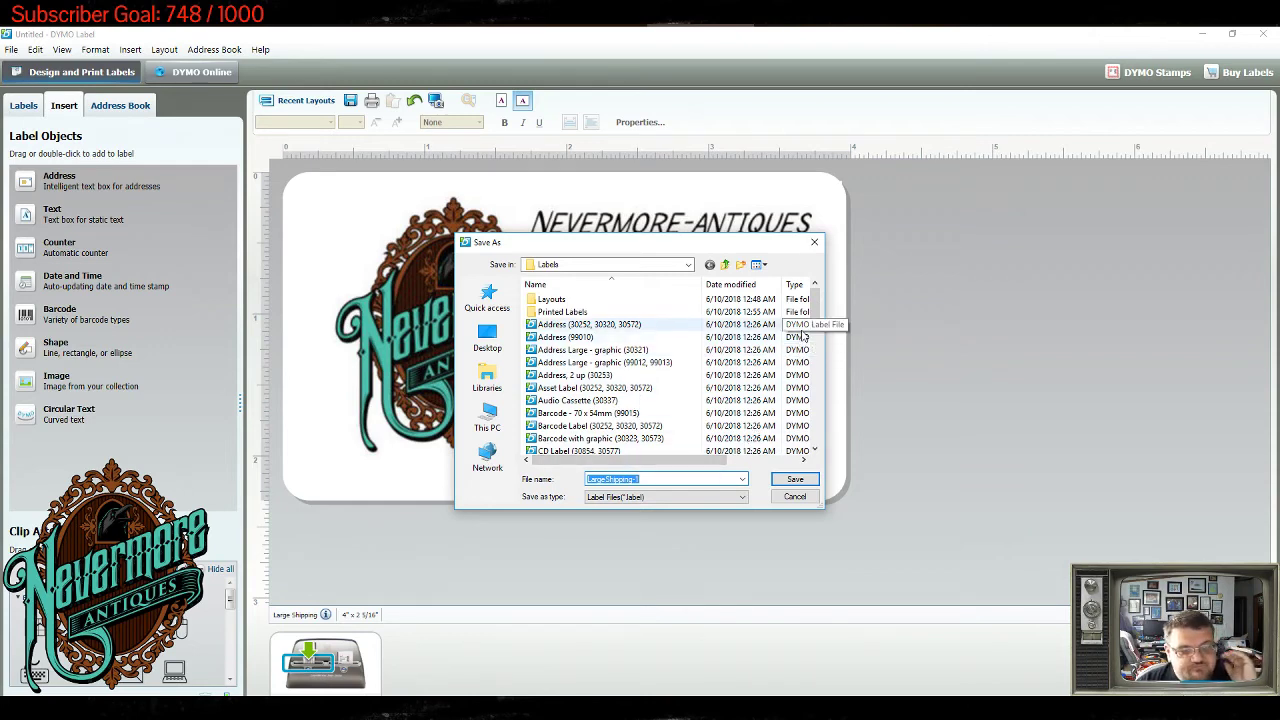
pyautogui.click(814, 242)
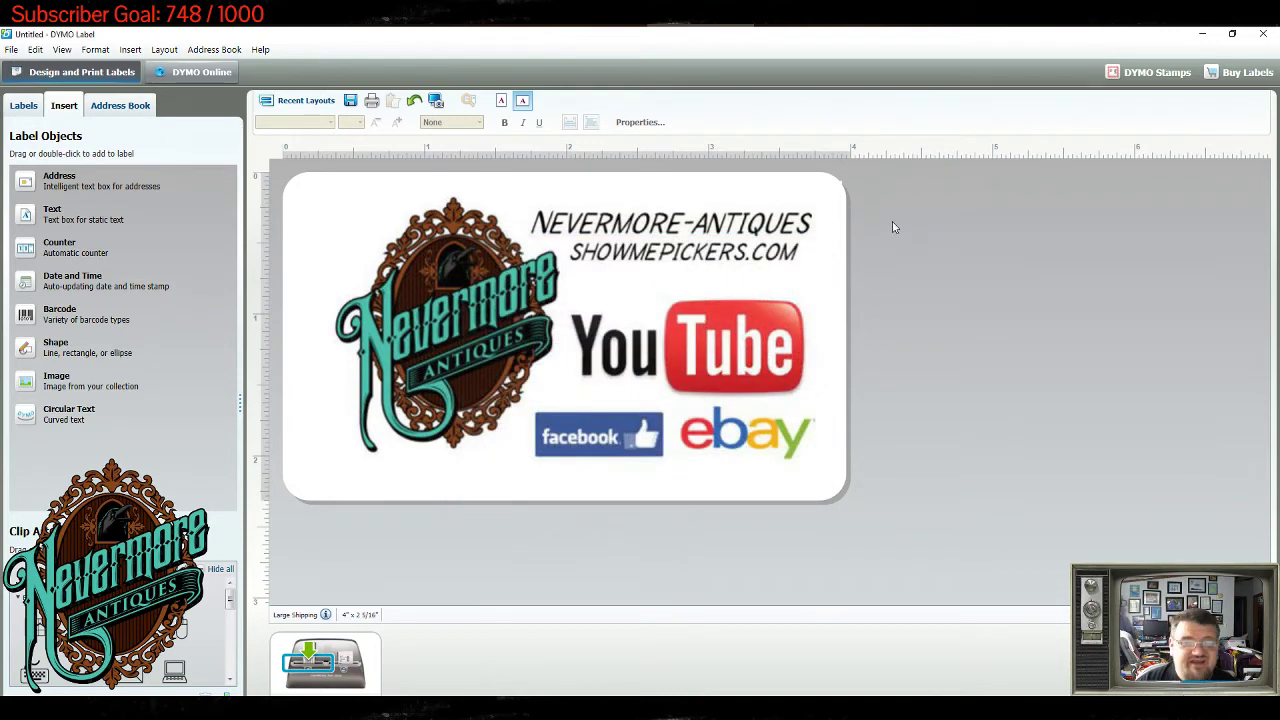